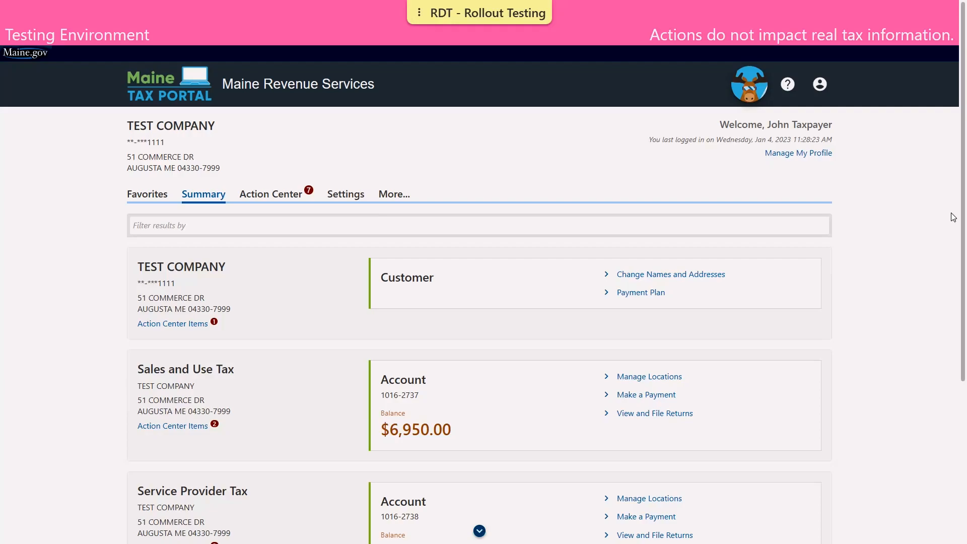
Step: Open the Service Provider Tax returns and start filing the return for the 31-Dec-2022 period
scroll(954, 222, down, 1)
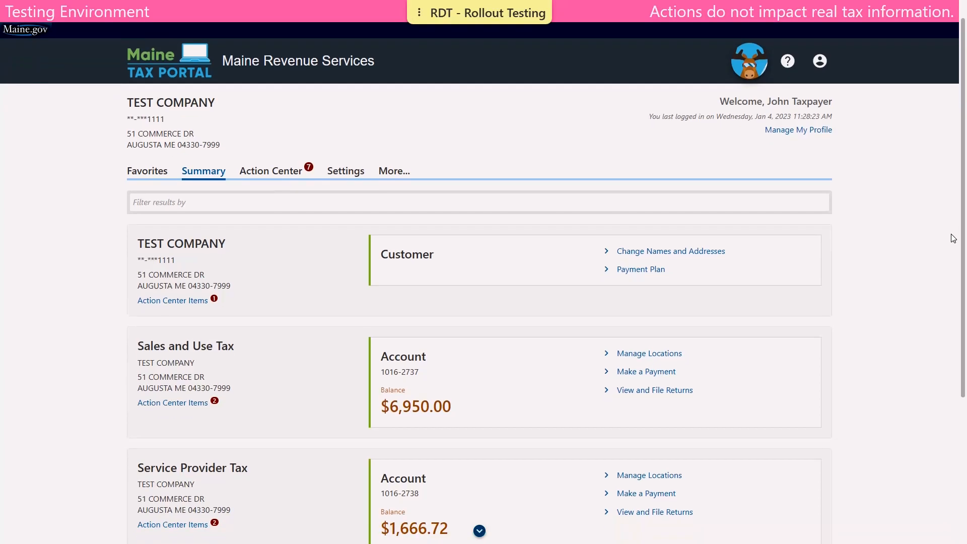
scroll(954, 239, down, 3)
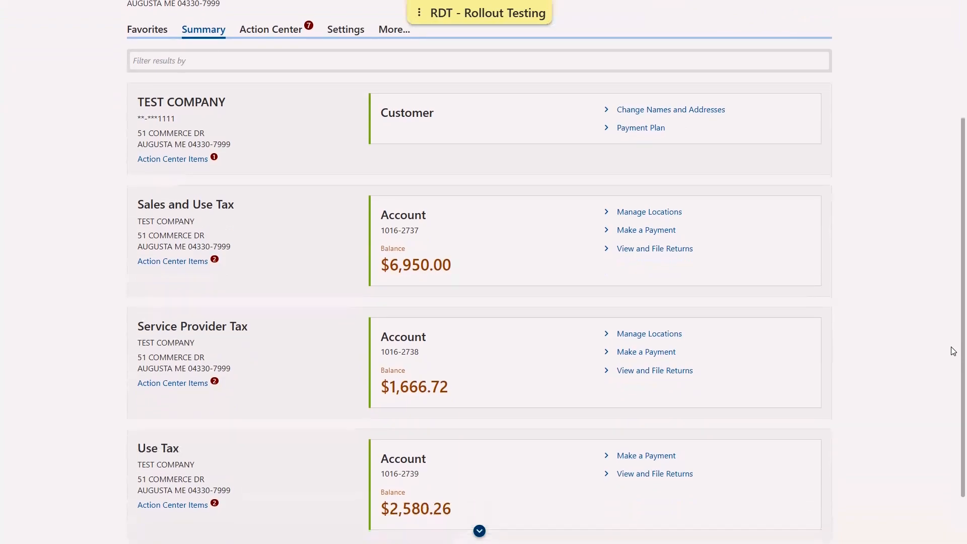
scroll(953, 351, down, 1)
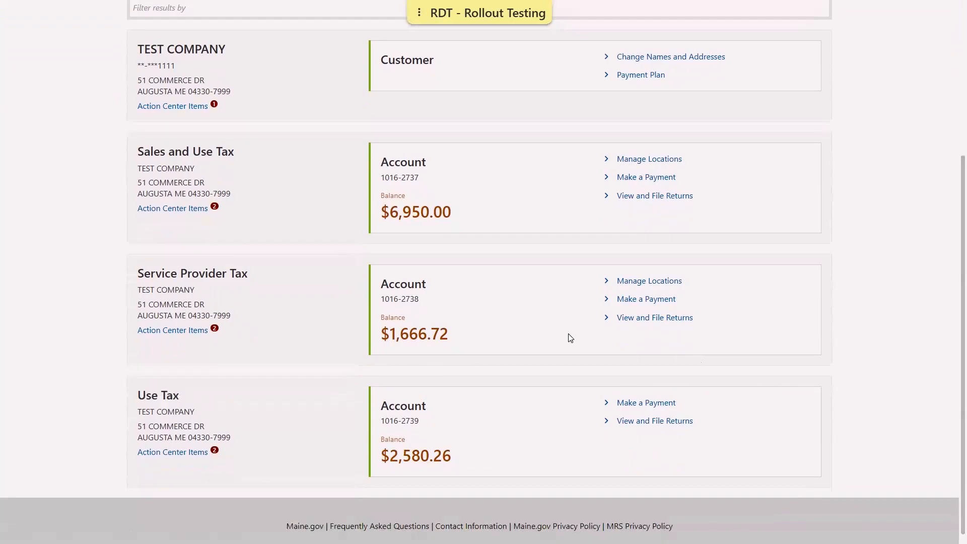
click(641, 320)
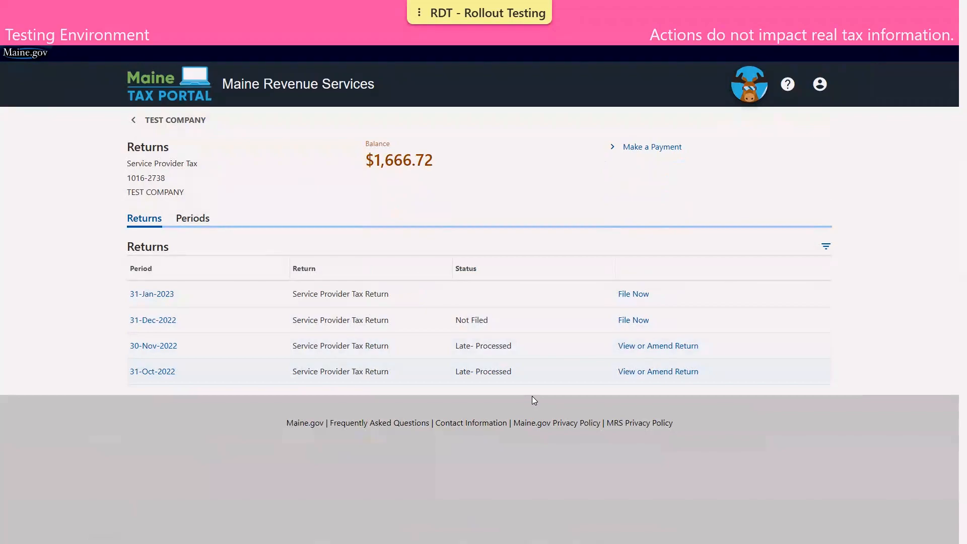
click(633, 322)
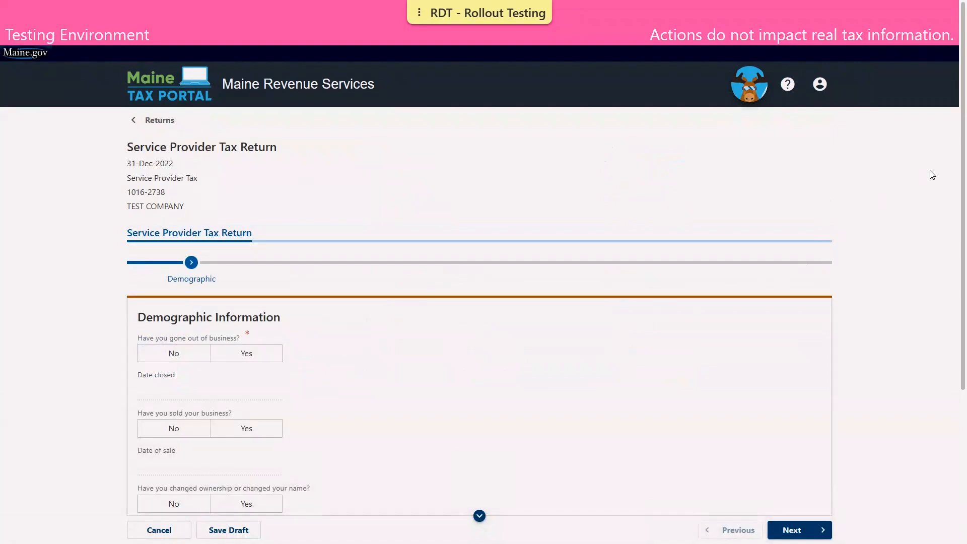
Step: Answer No to having gone out of business and continue to the Breakdown of Services
scroll(954, 172, down, 1)
scroll(953, 171, down, 3)
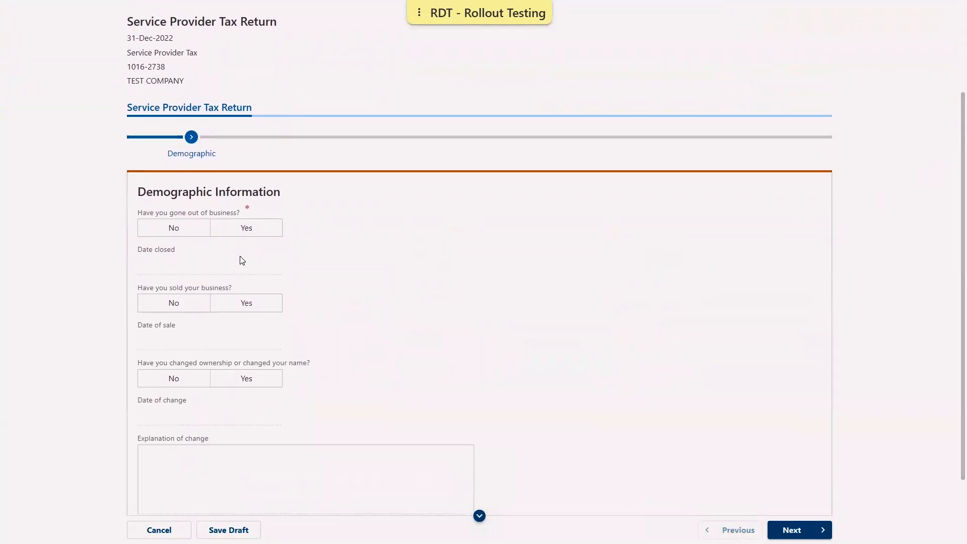
click(171, 230)
scroll(617, 305, down, 2)
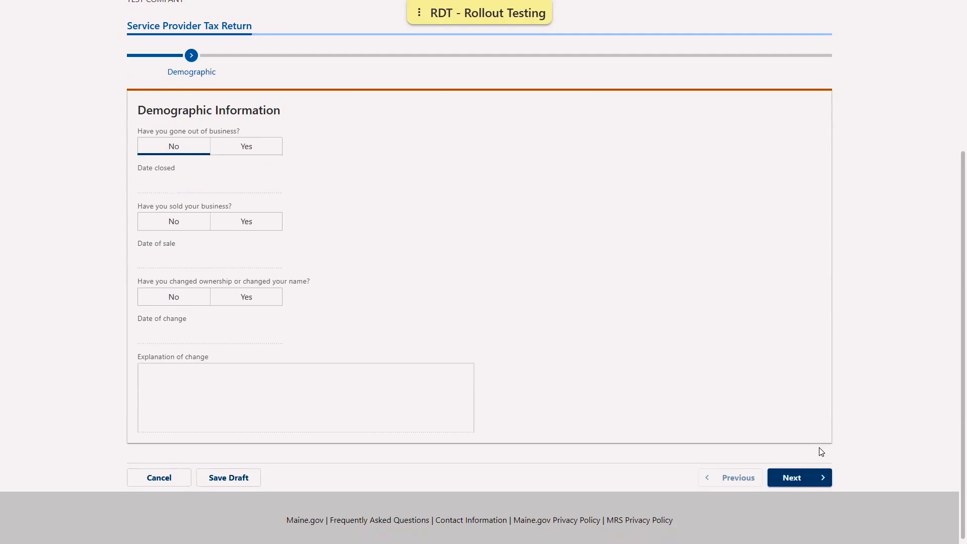
click(819, 476)
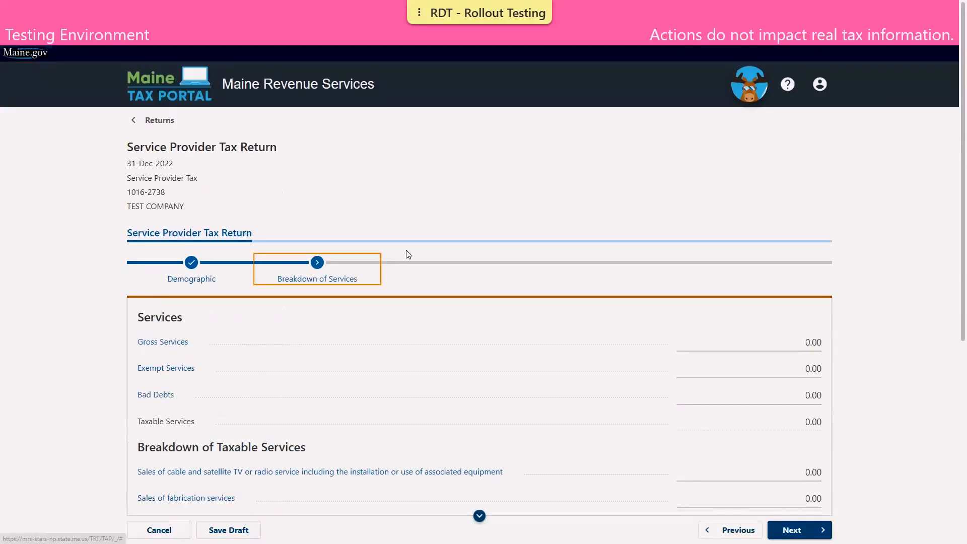
Step: Set Gross Services to 10,000.00 in the return's Services section
scroll(448, 237, down, 2)
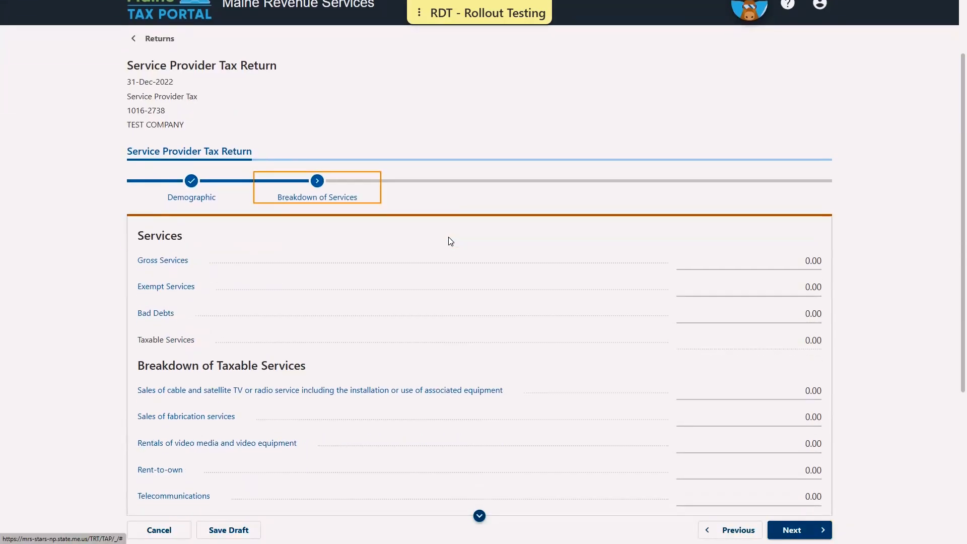
scroll(450, 241, down, 2)
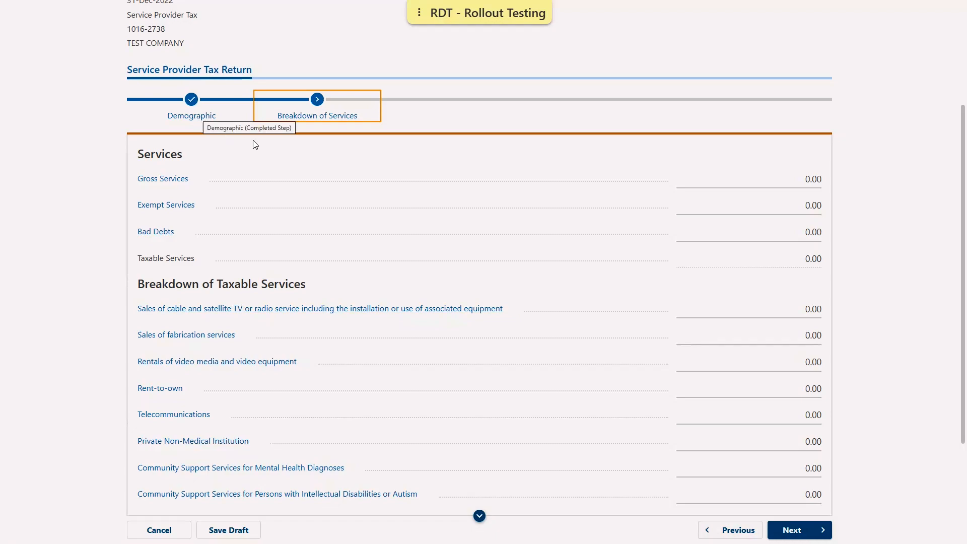
click(761, 173)
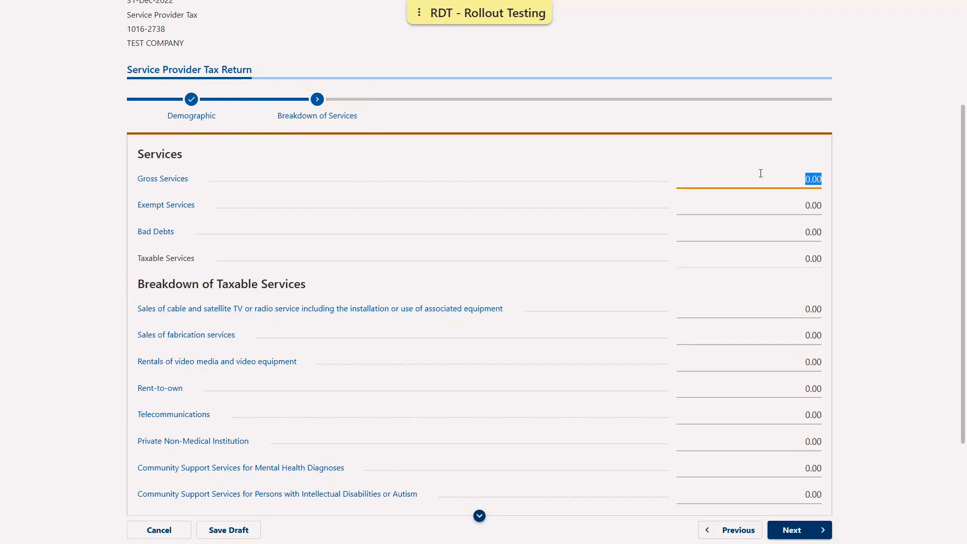
text(10000)
click(893, 297)
scroll(894, 296, down, 2)
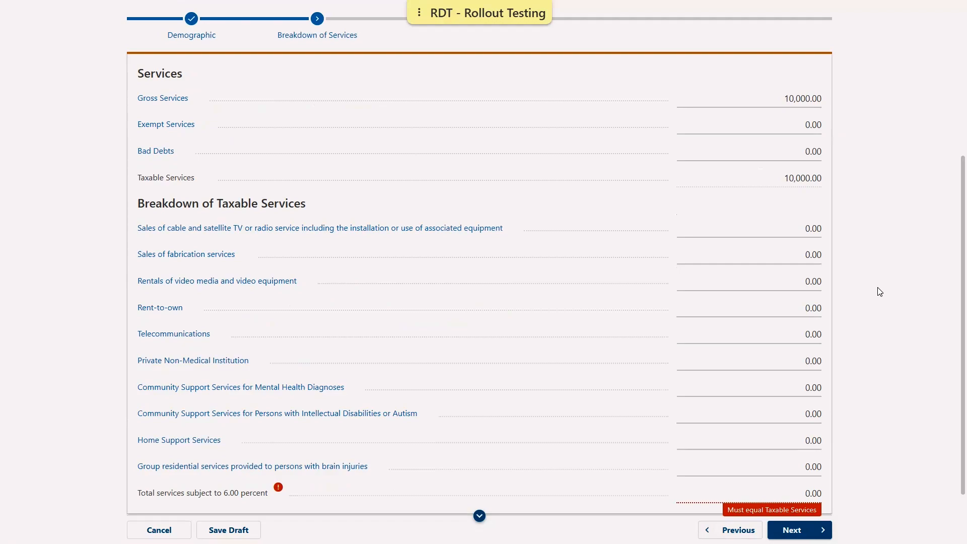
Step: Enter 2,000.00 for Exempt Services and 1,000.00 for Bad Debts
click(785, 124)
text(2000)
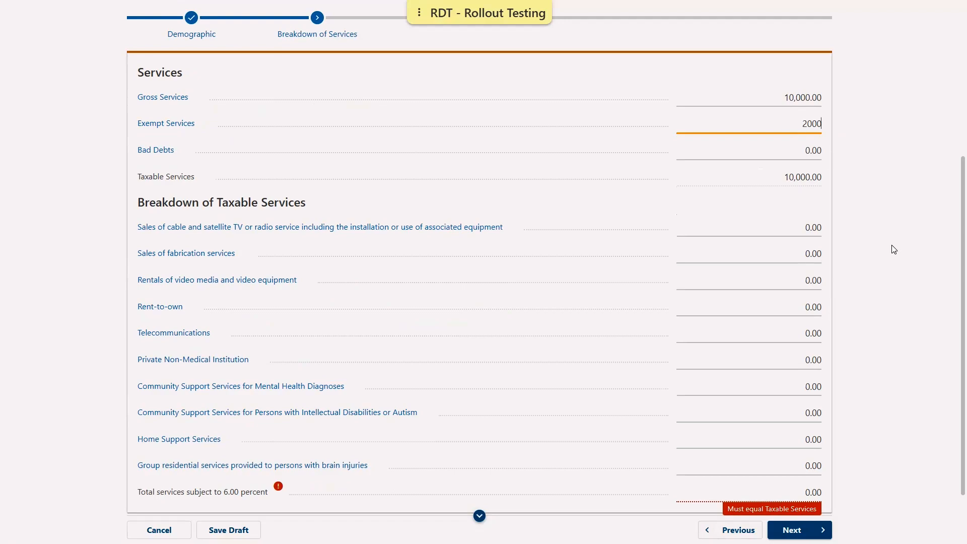
key(Tab)
text(10)
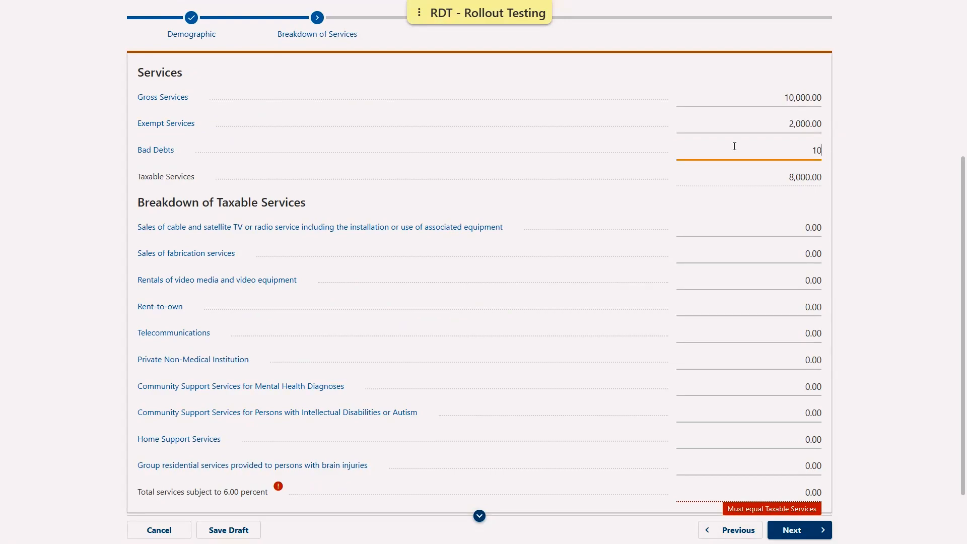
text(00)
click(640, 203)
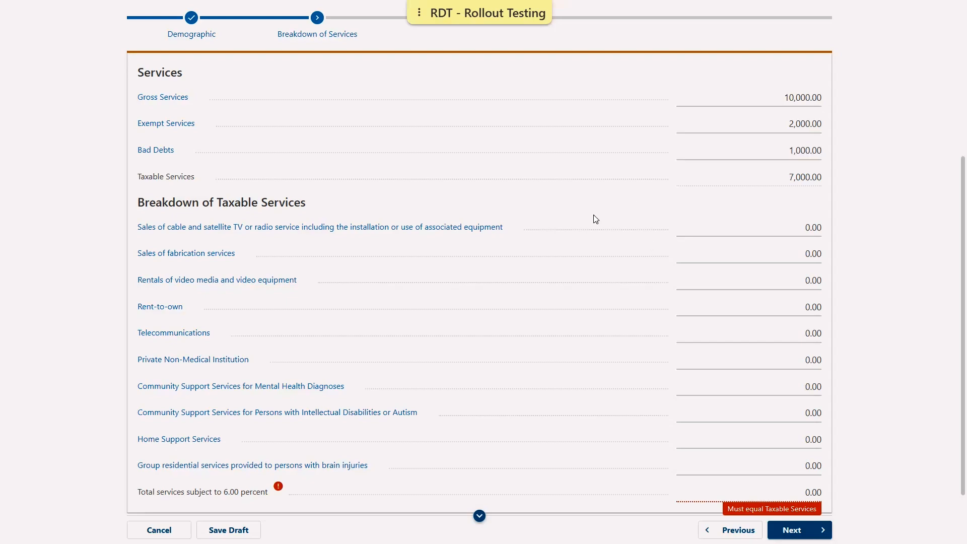
Step: Set Sales of fabrication services to 7,000.00 in the taxable services breakdown and continue to the Totals
scroll(777, 186, down, 2)
click(775, 176)
text(7000)
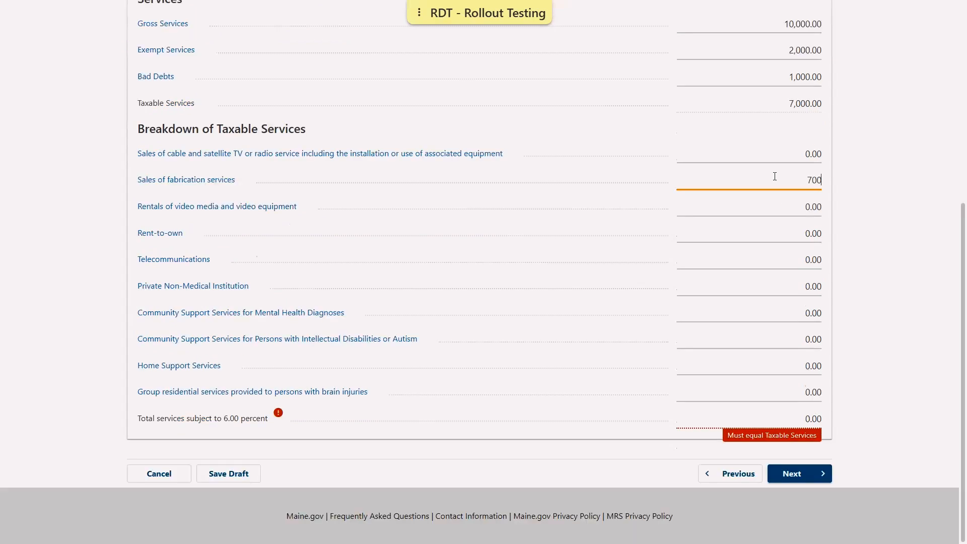
click(912, 285)
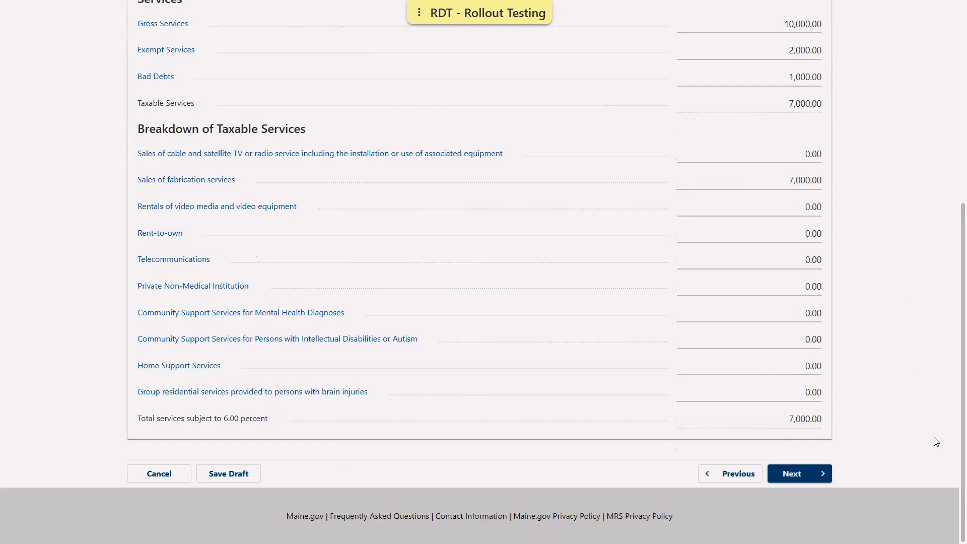
click(792, 477)
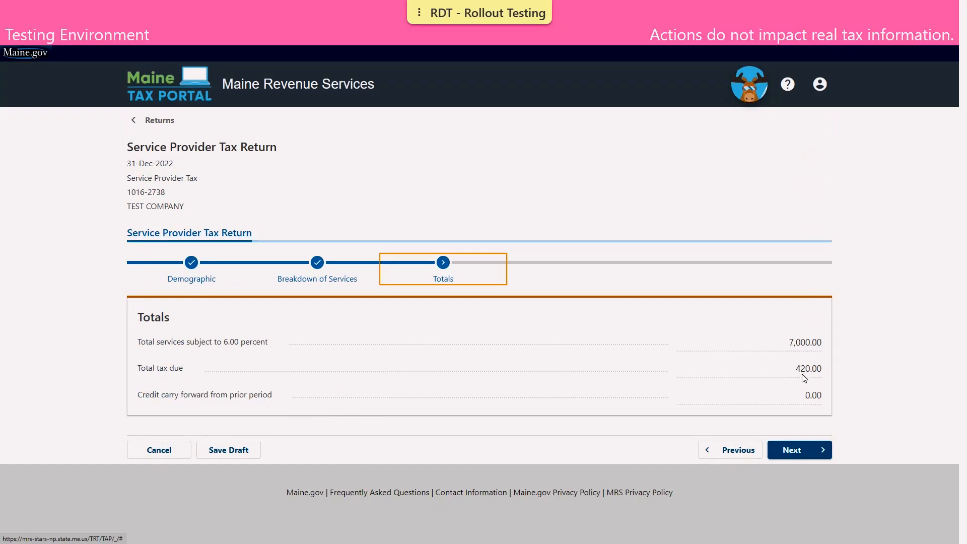
Step: Proceed from the Totals to Documentation and start a new attachment with the description "back up Documentation"
click(812, 450)
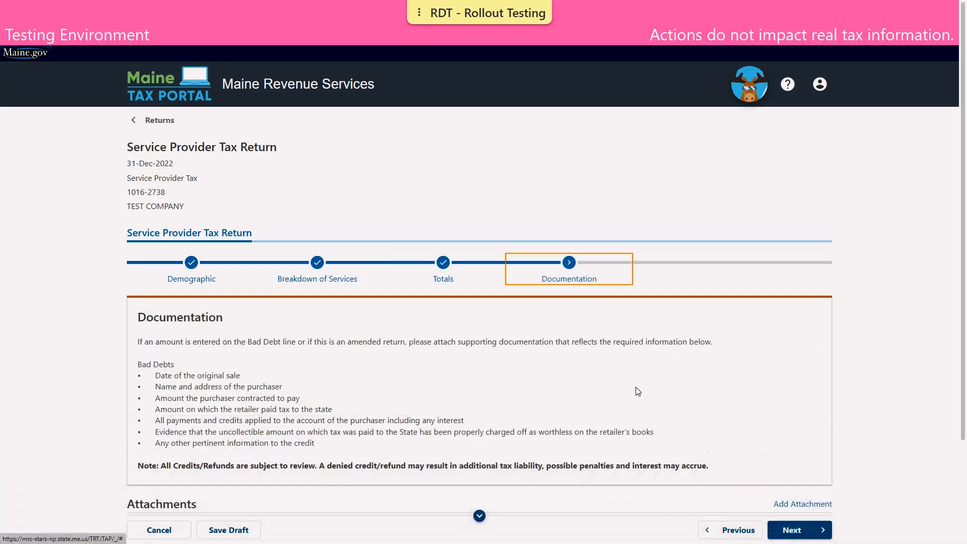
scroll(638, 391, down, 3)
scroll(638, 392, down, 1)
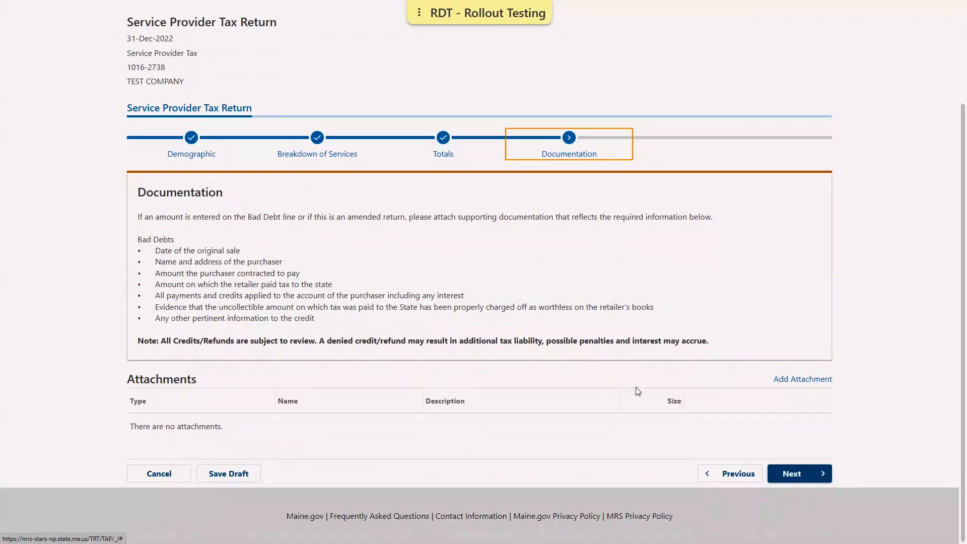
click(806, 382)
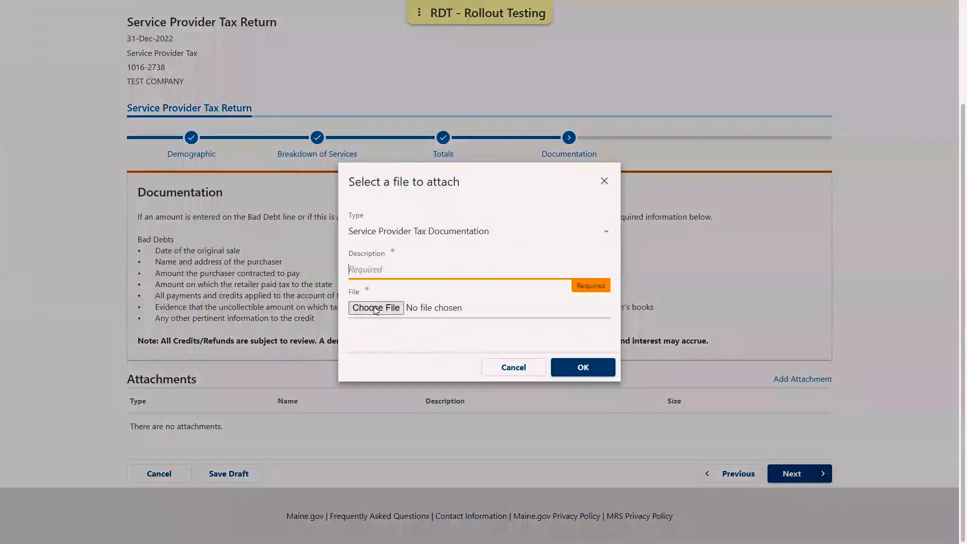
click(393, 271)
text(back up Doc)
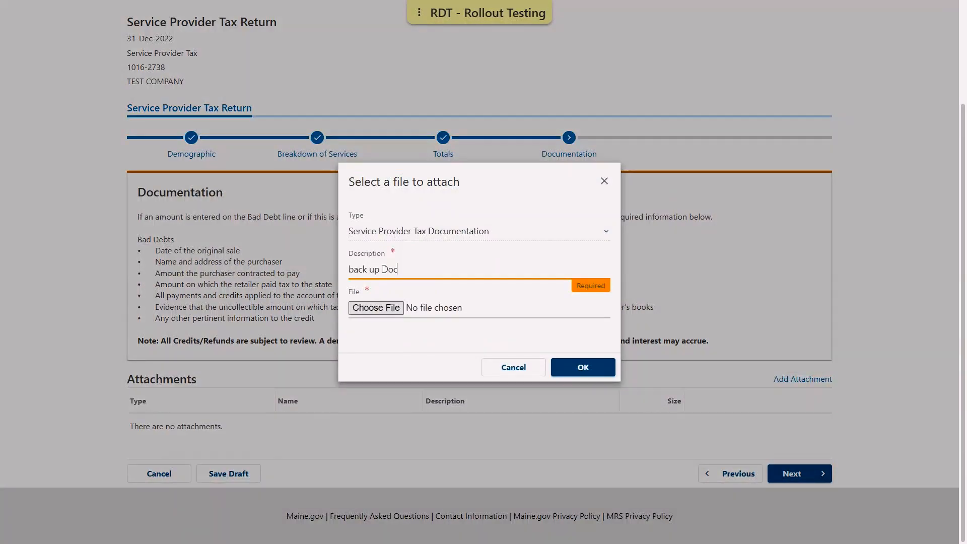
text(umentation)
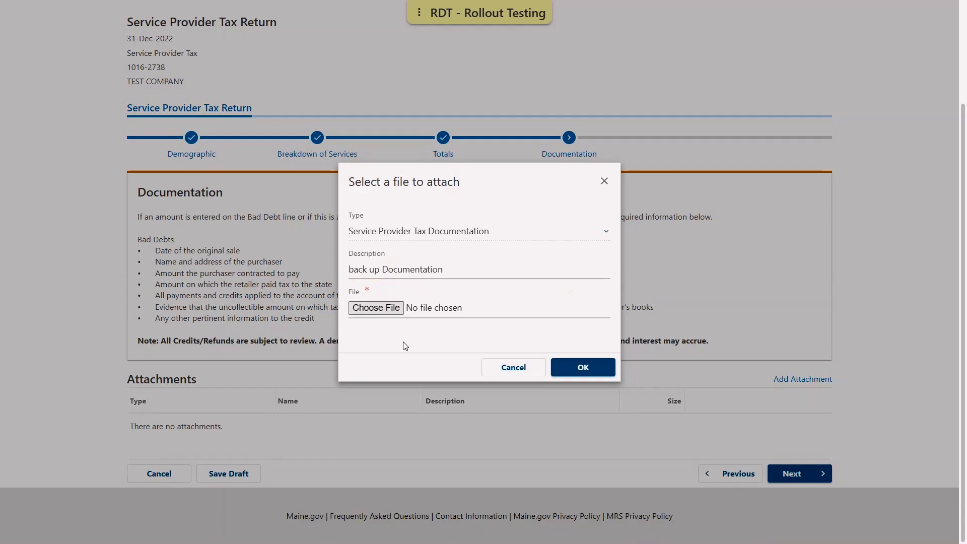
Step: Choose Demo Document.pdf as the supporting file and add it to the return's attachments
click(369, 309)
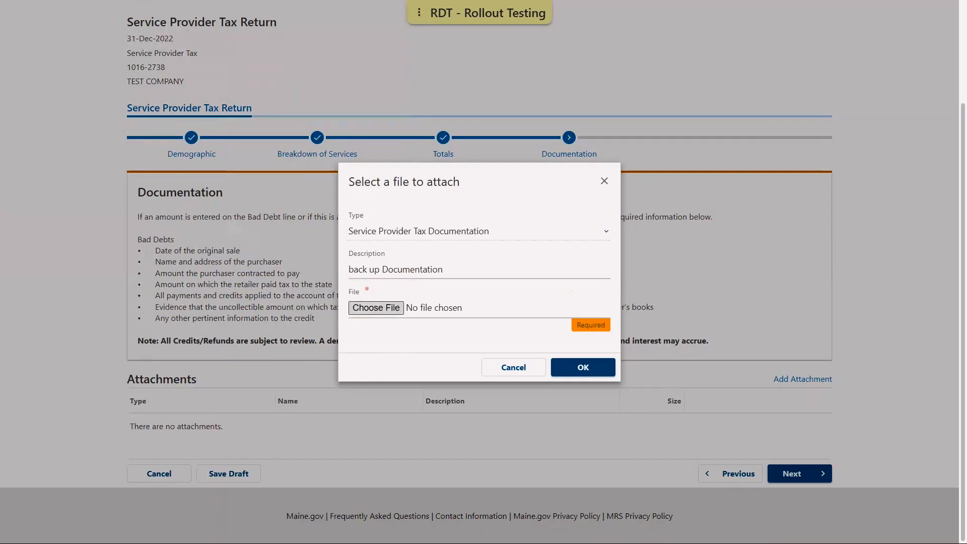
click(600, 406)
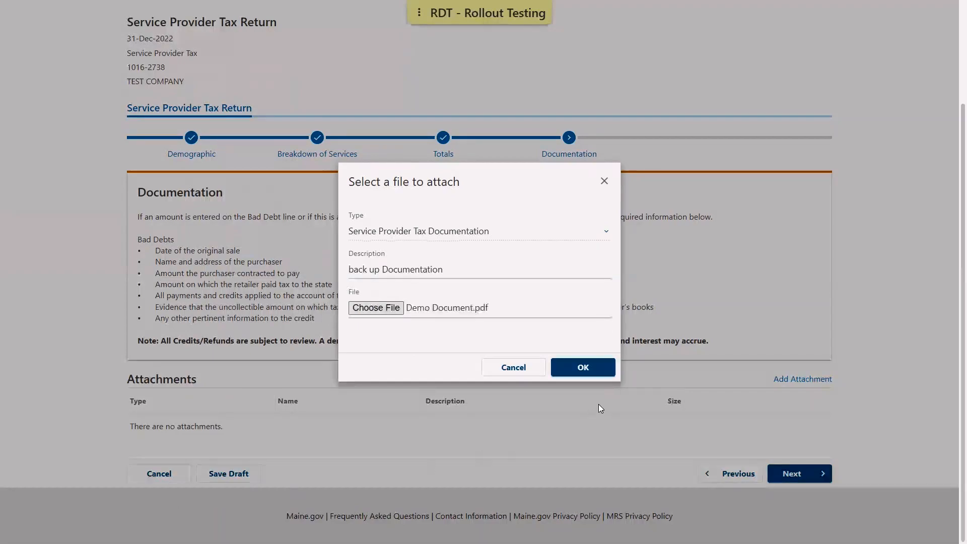
click(582, 368)
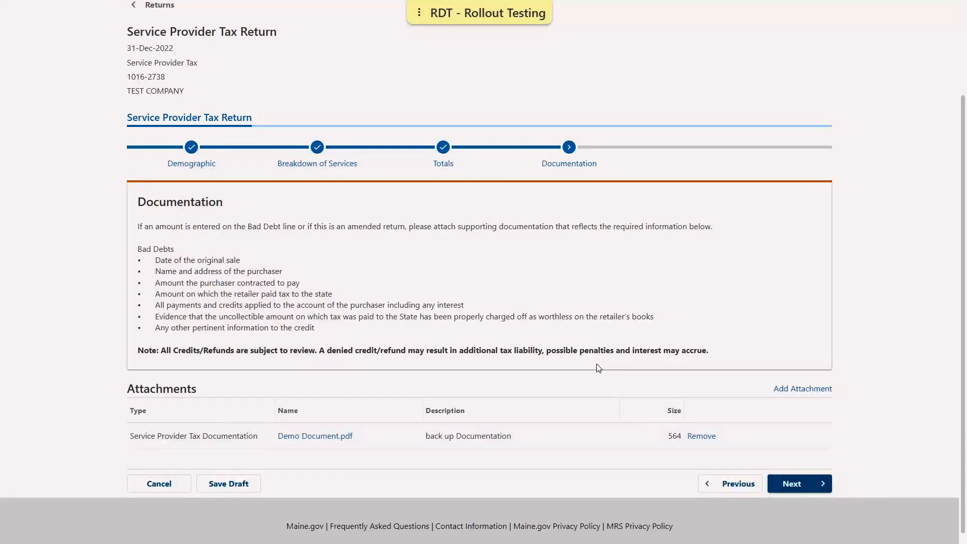
Step: Continue to the Balance step, choose Yes for making a payment right now, and proceed to Payment
click(813, 484)
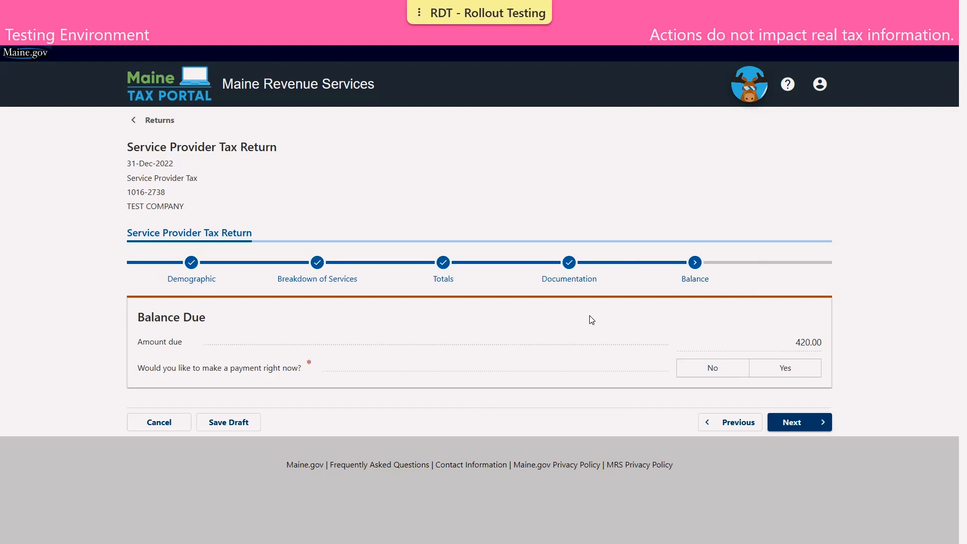
click(805, 376)
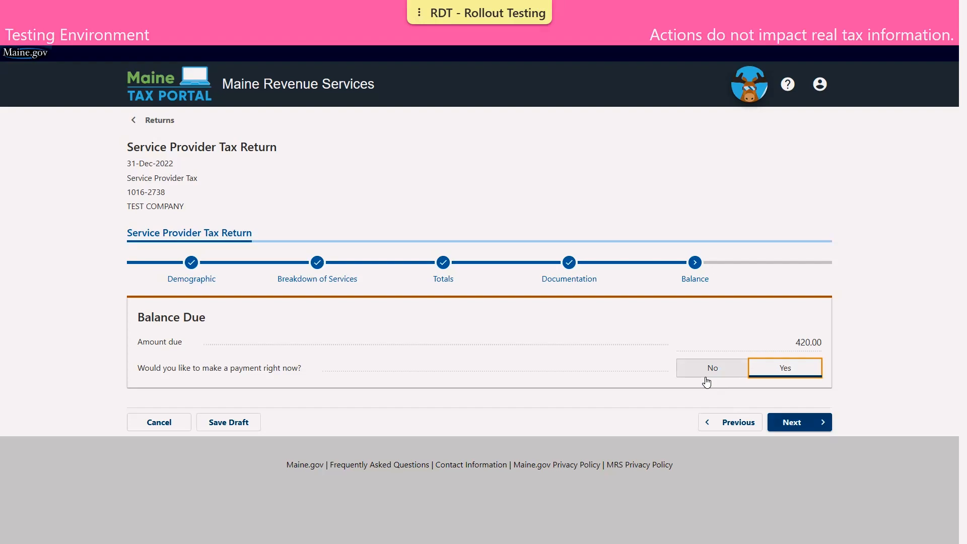
click(816, 425)
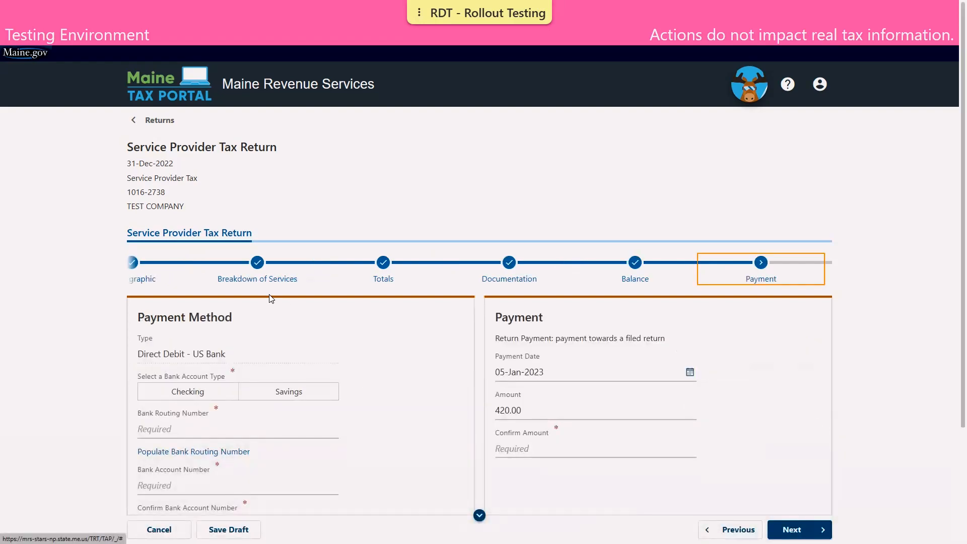
Step: Select Checking as the bank account type and populate the bank routing number automatically
scroll(270, 298, down, 3)
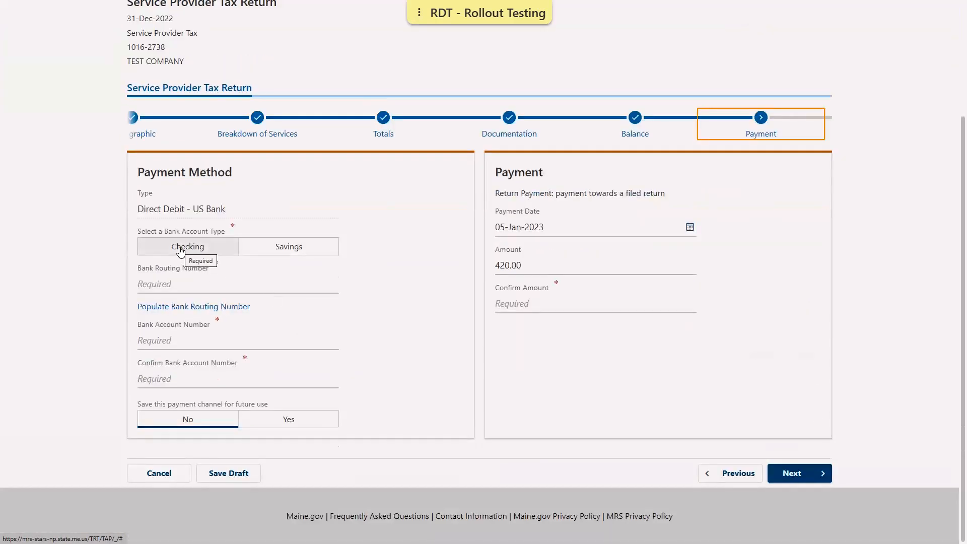
click(181, 251)
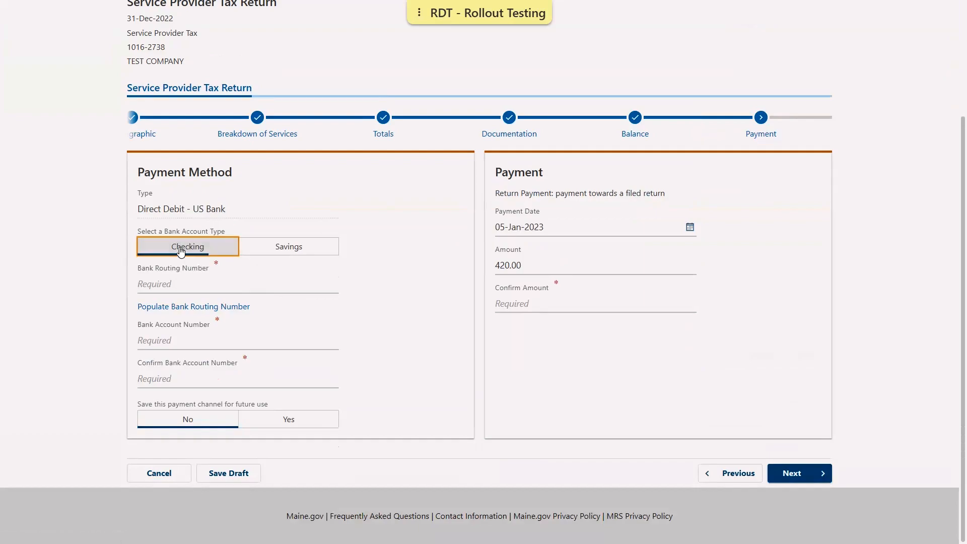
click(193, 308)
click(193, 309)
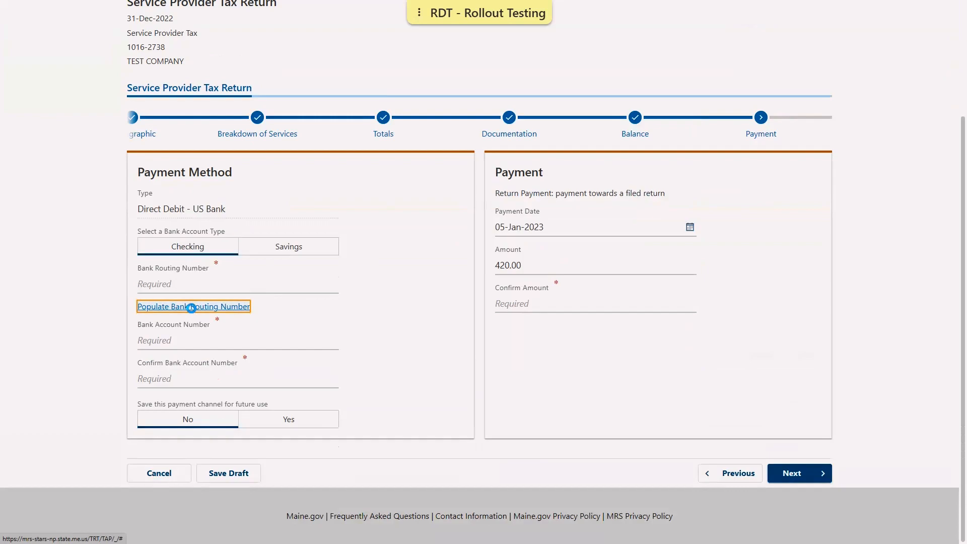
Step: Enter the bank account number and repeat it in the confirmation field
click(190, 358)
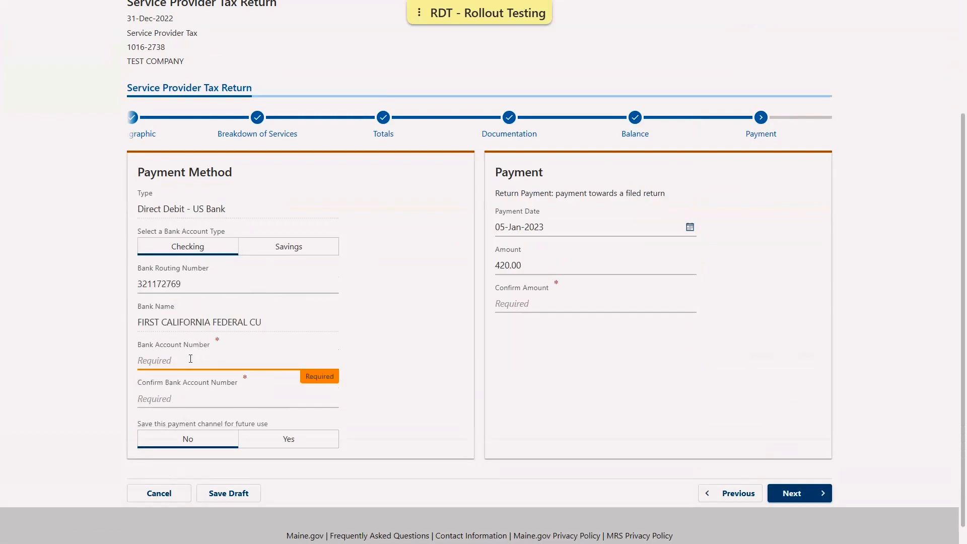
text(1)
click(203, 397)
text(1)
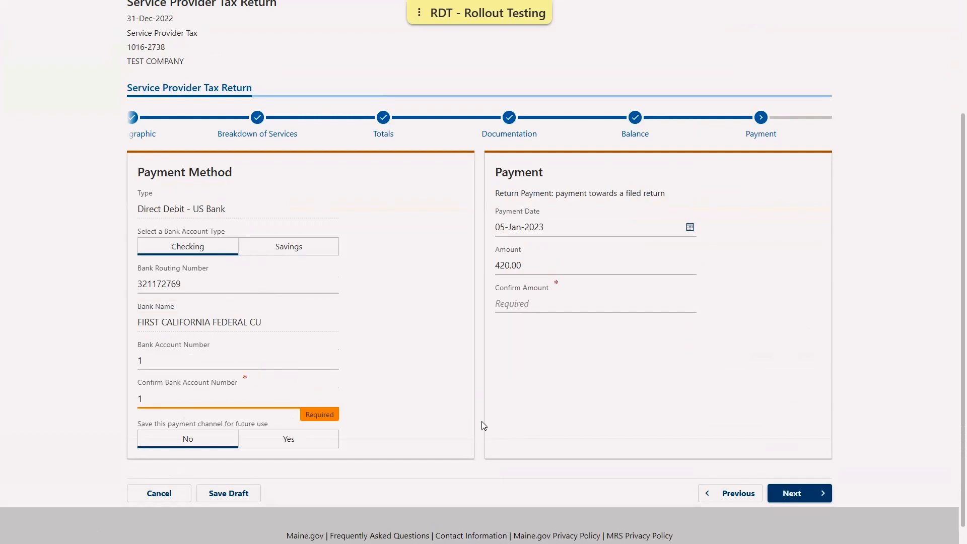
click(281, 469)
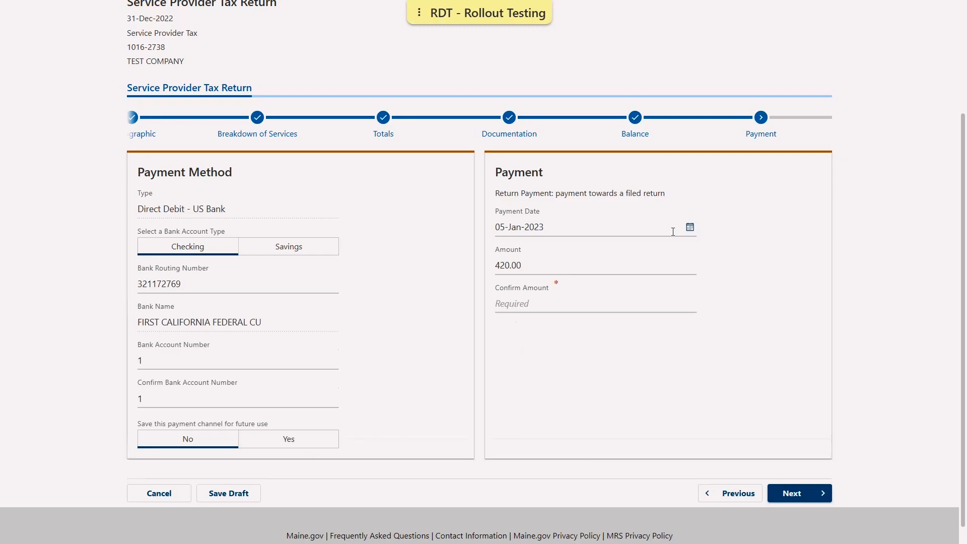
Step: Set the payment date to 09-Jan-2023
click(689, 227)
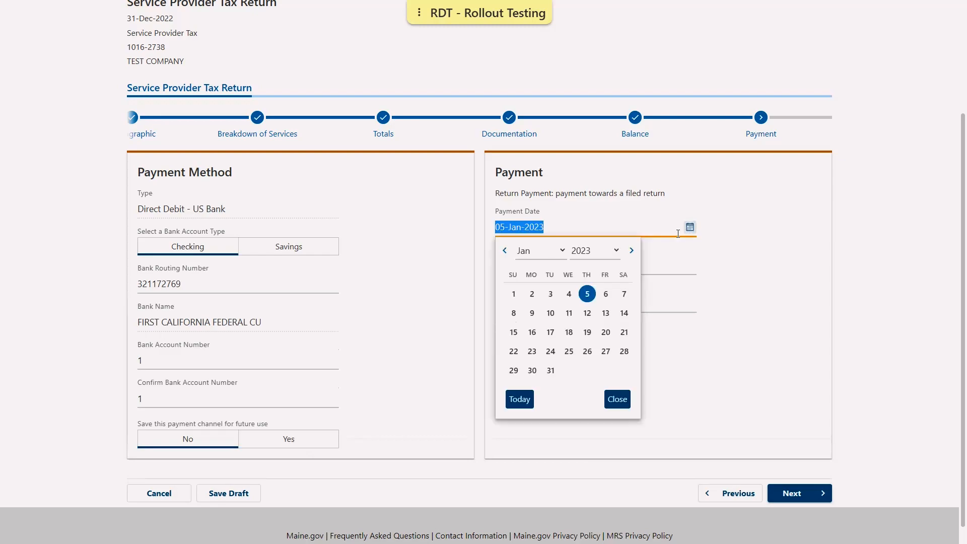
click(532, 313)
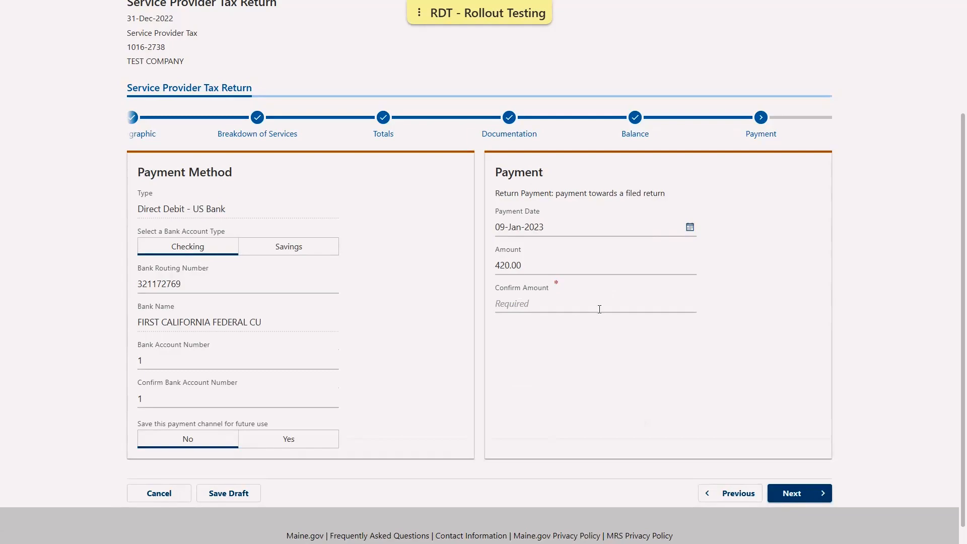
Step: Try payment amounts of 200.00 and 1,000.00 for the return payment
key(Tab)
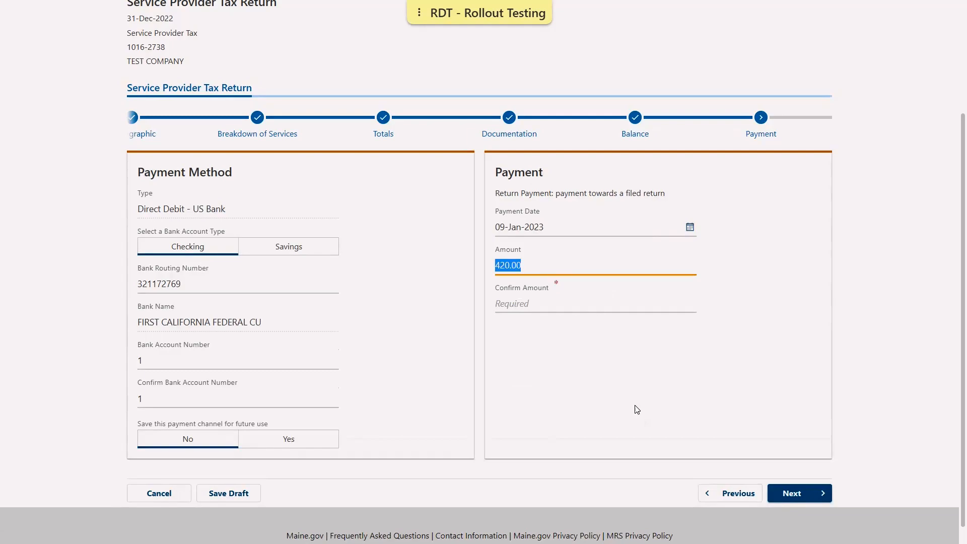
text(200.00)
double_click(501, 266)
text(1000)
click(543, 407)
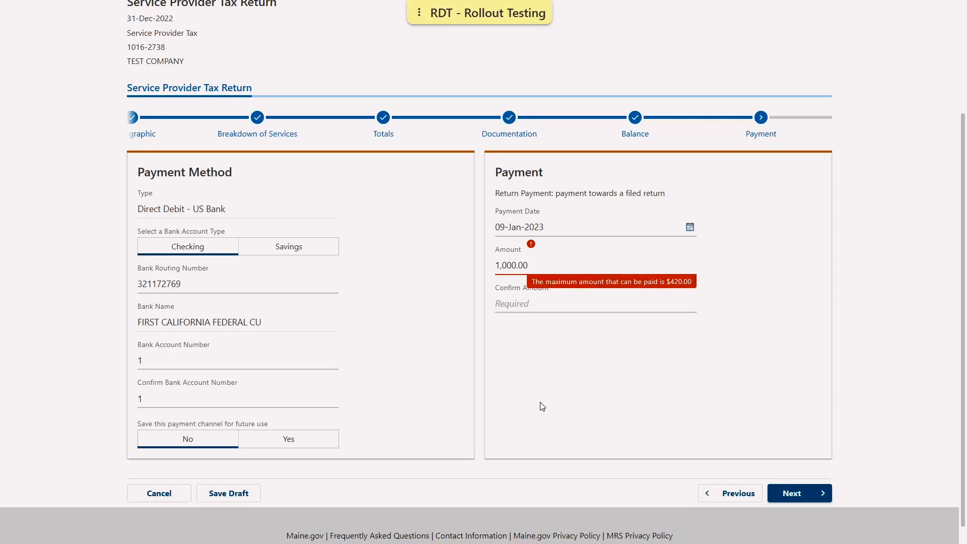
Step: Set the payment amount to 420.00 and repeat 420.00 as the confirmation amount
triple_click(510, 265)
text(420)
click(527, 435)
click(517, 304)
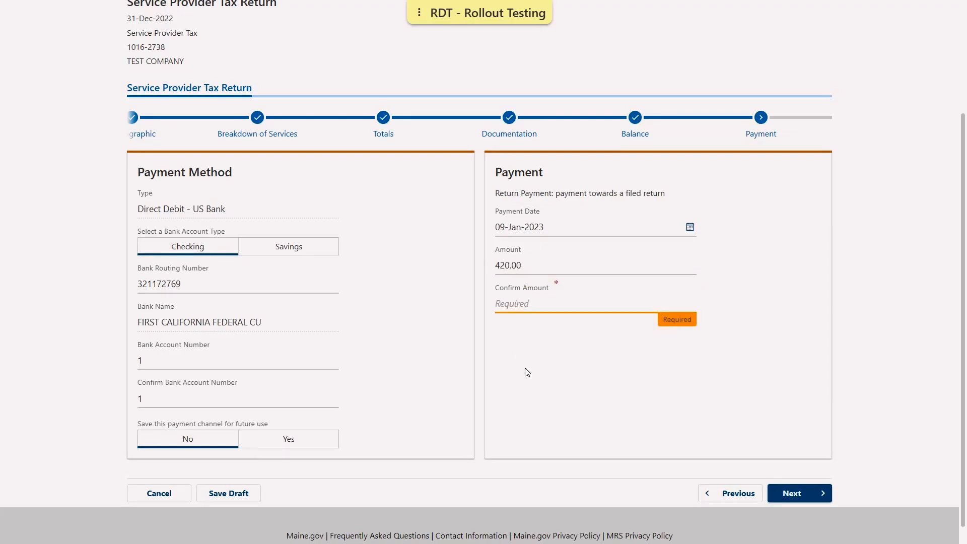
click(614, 373)
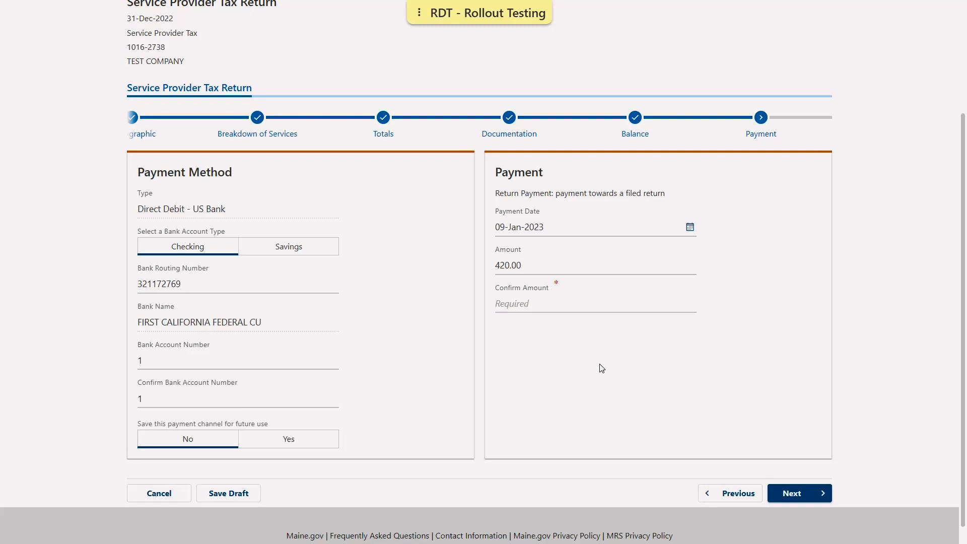
click(521, 304)
text(420)
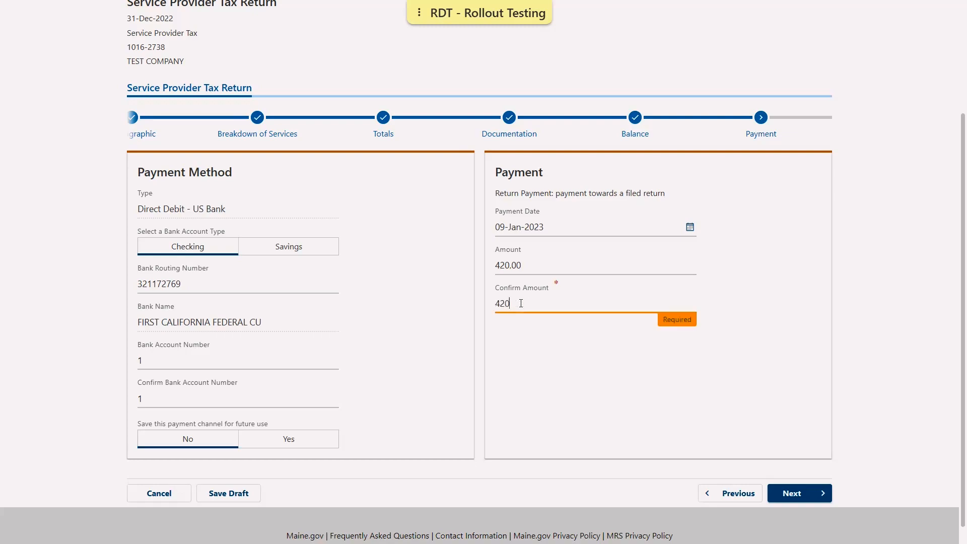
text(.00)
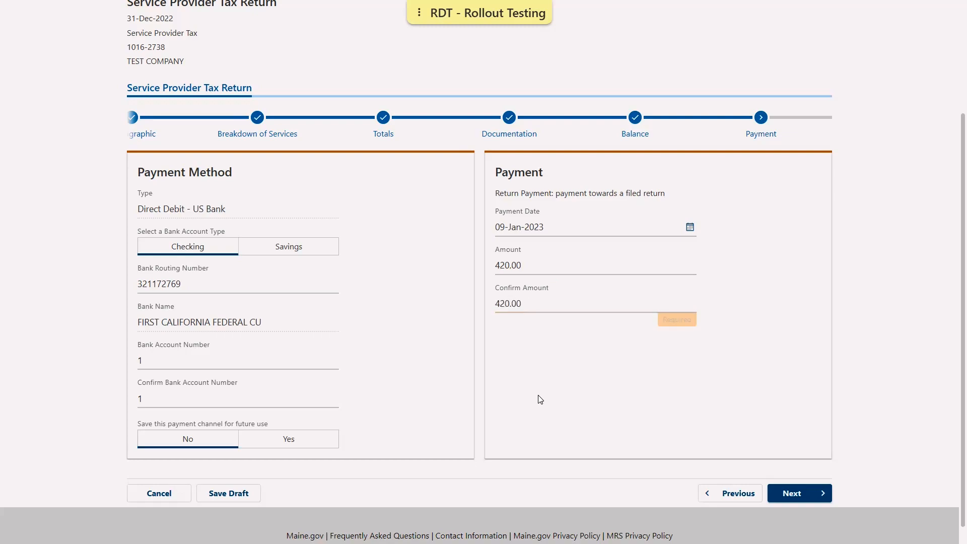
Step: Proceed from Payment through the Summary of the return to the Declaration step
click(787, 495)
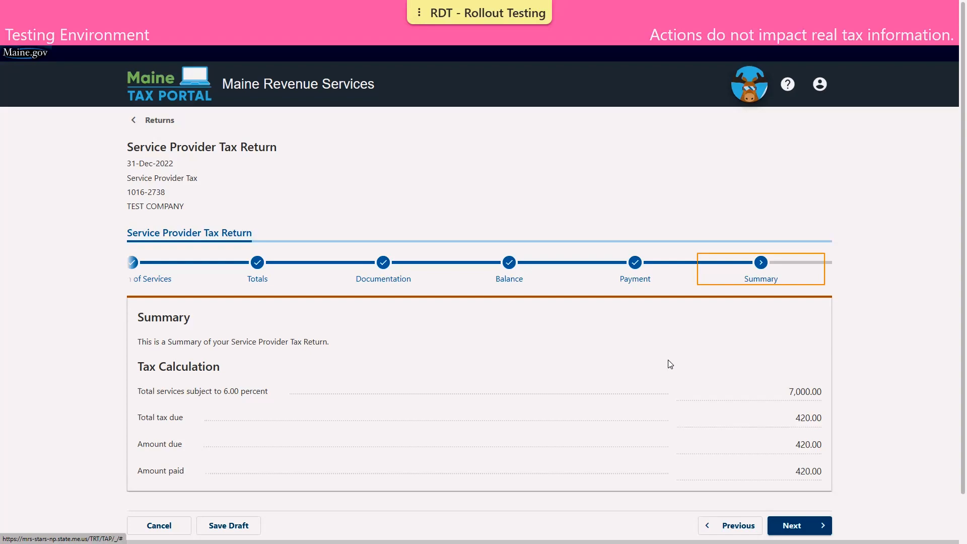
scroll(671, 364, down, 2)
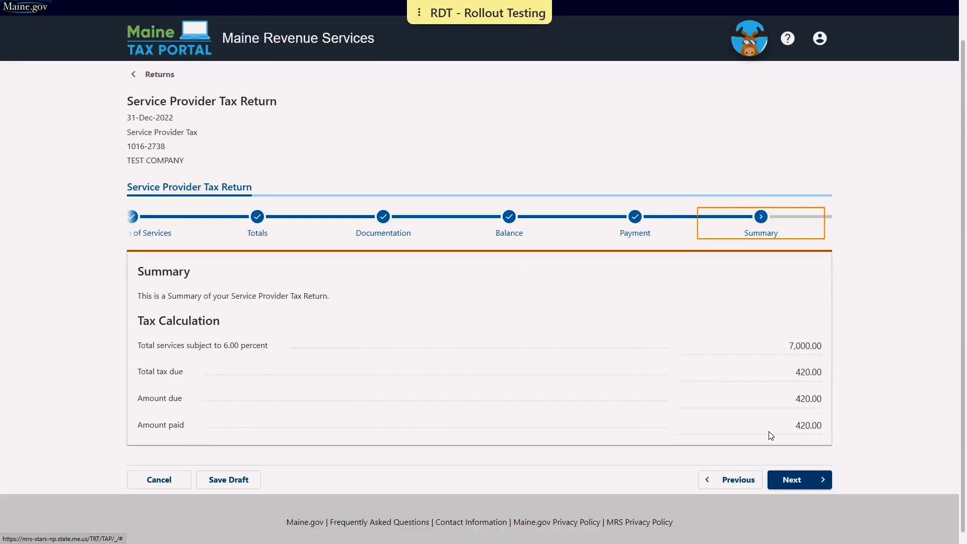
click(814, 472)
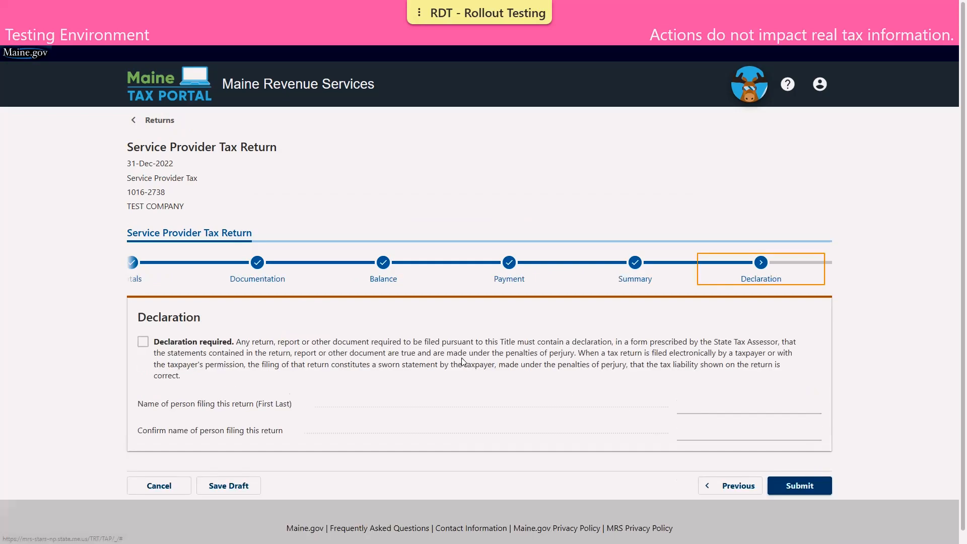
Step: Complete the required declaration with the filer's full name in both the name and confirmation fields, and submit the return
click(144, 344)
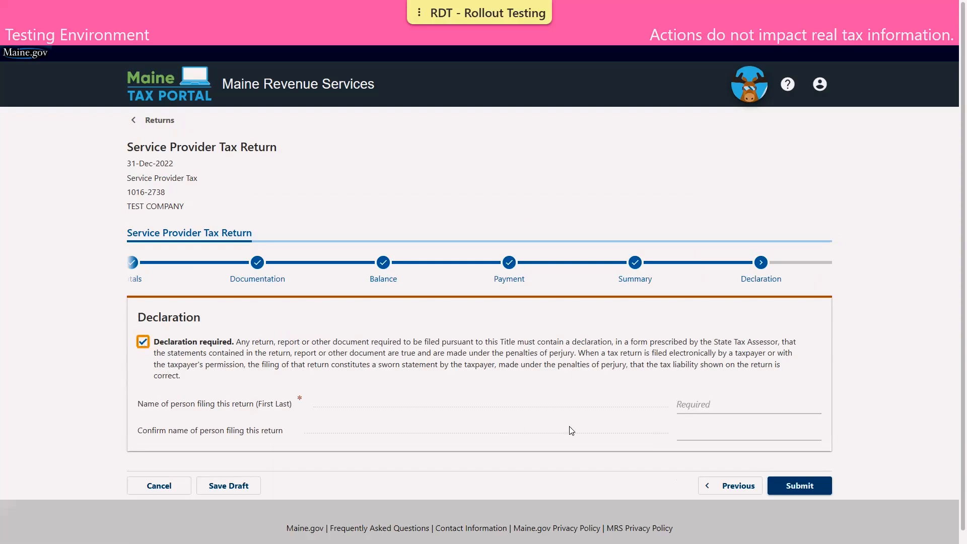
click(688, 406)
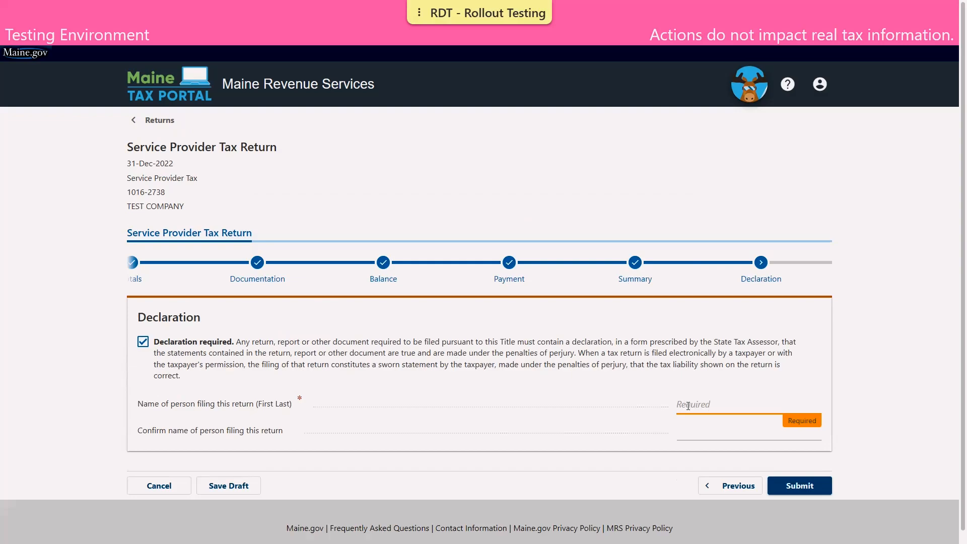
text(JOHN TAXPAYER)
key(Tab)
text(JOHN TAXPAYER)
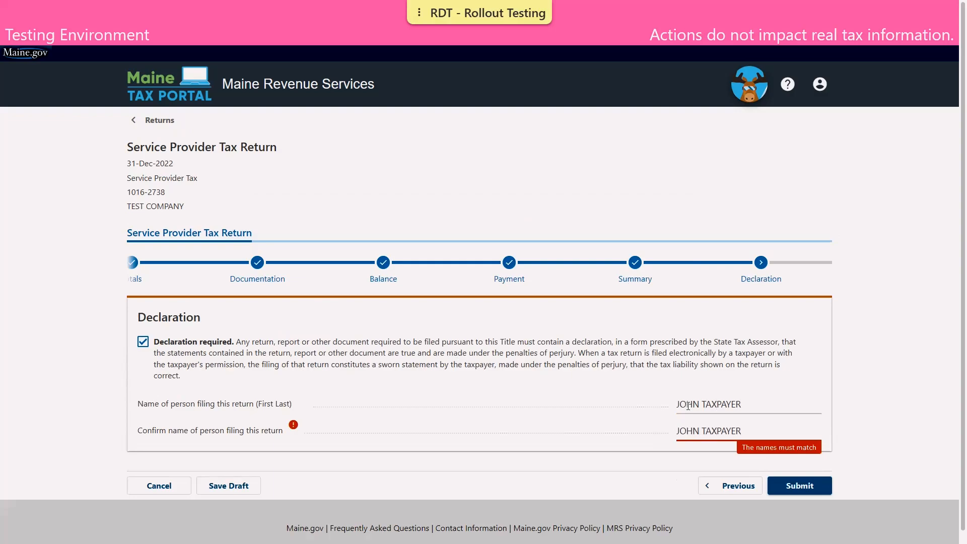
click(792, 485)
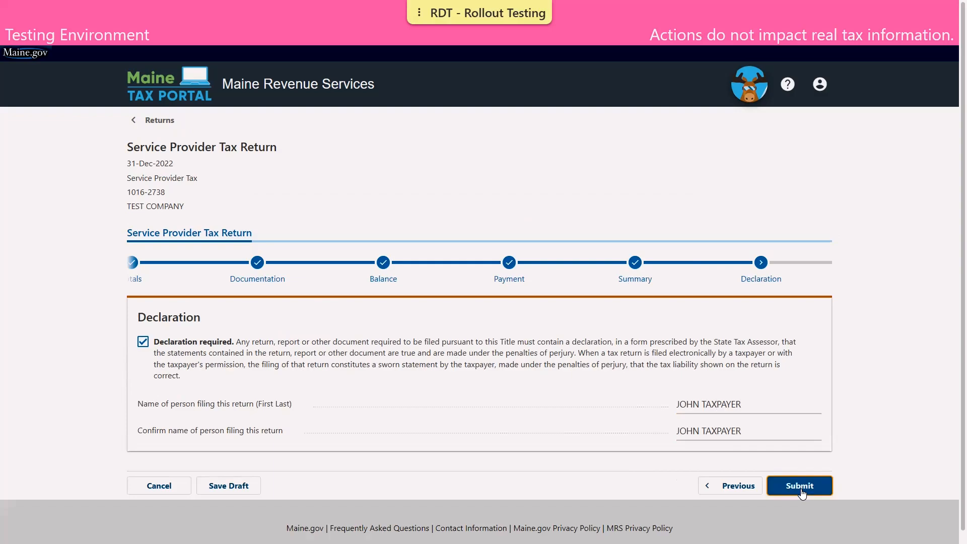